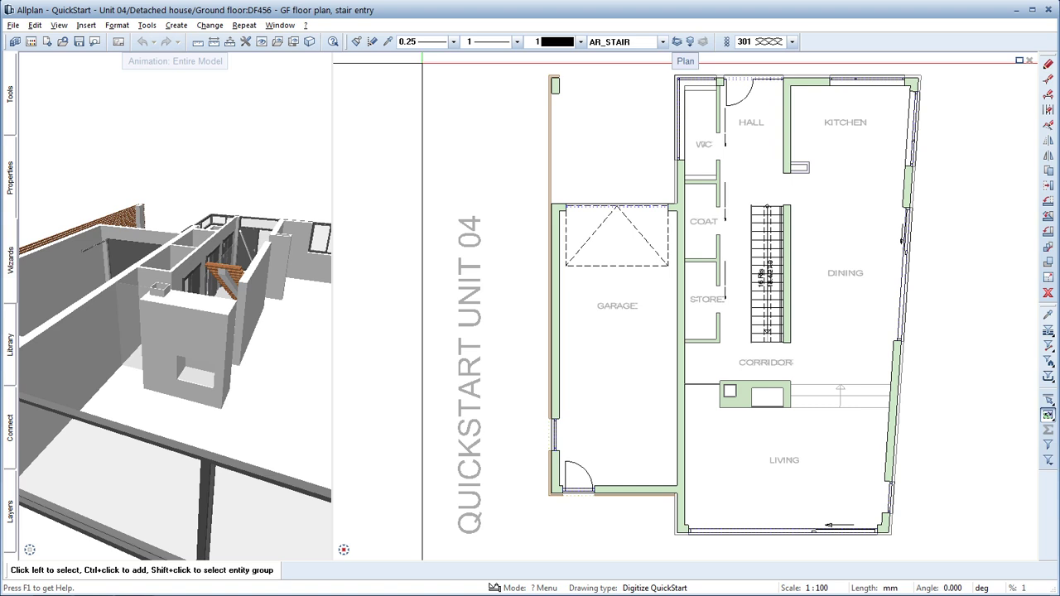
# Step: Deselect the Ground floor drawing files of Unit 04 in the building structure and collapse the Unit 04 branch
pyautogui.click(31, 43)
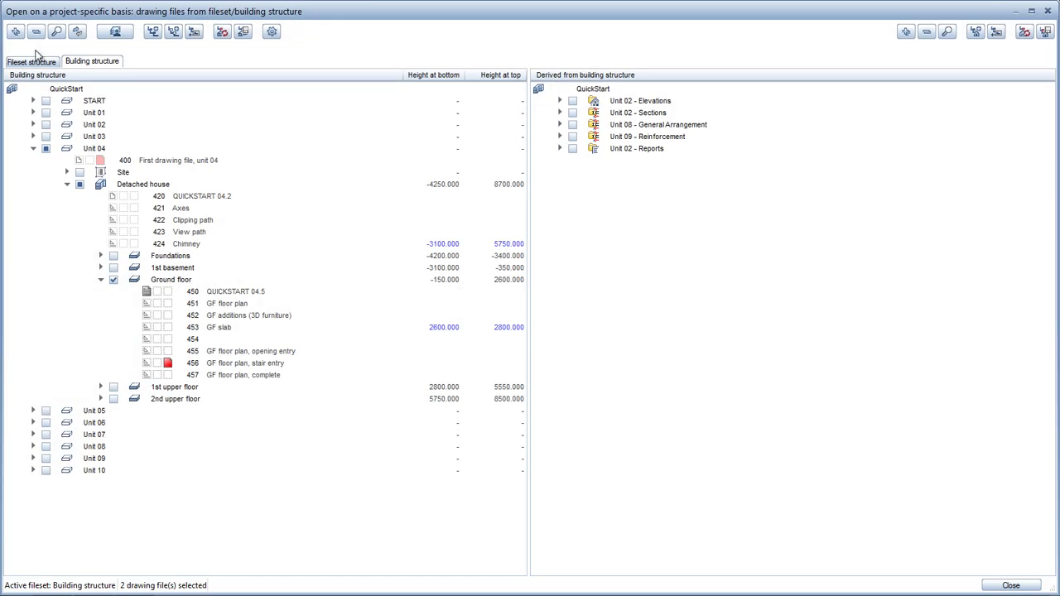
pyautogui.click(113, 283)
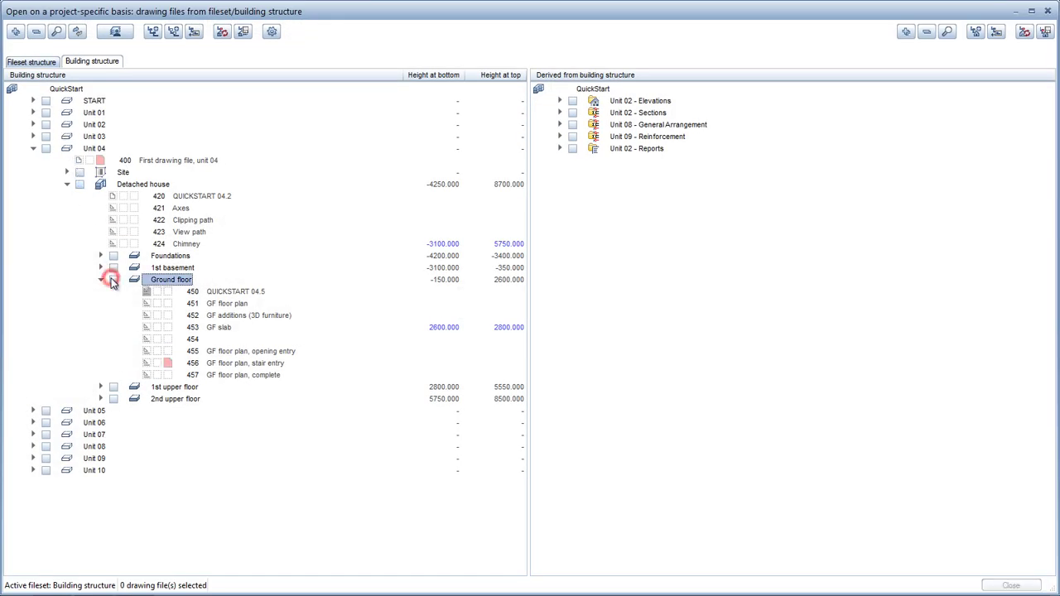
pyautogui.click(101, 279)
pyautogui.click(67, 183)
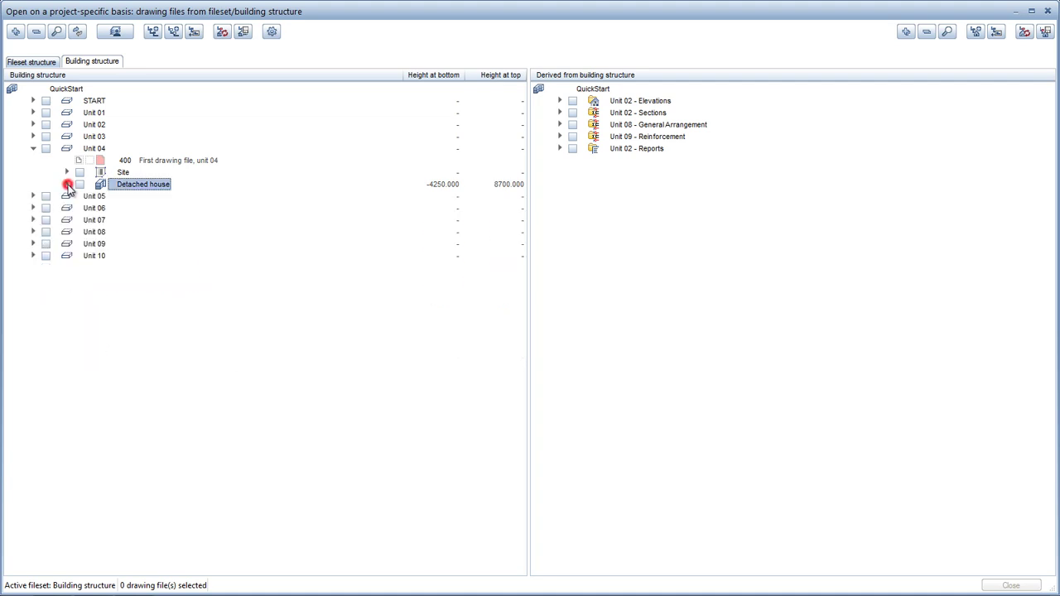
pyautogui.click(33, 148)
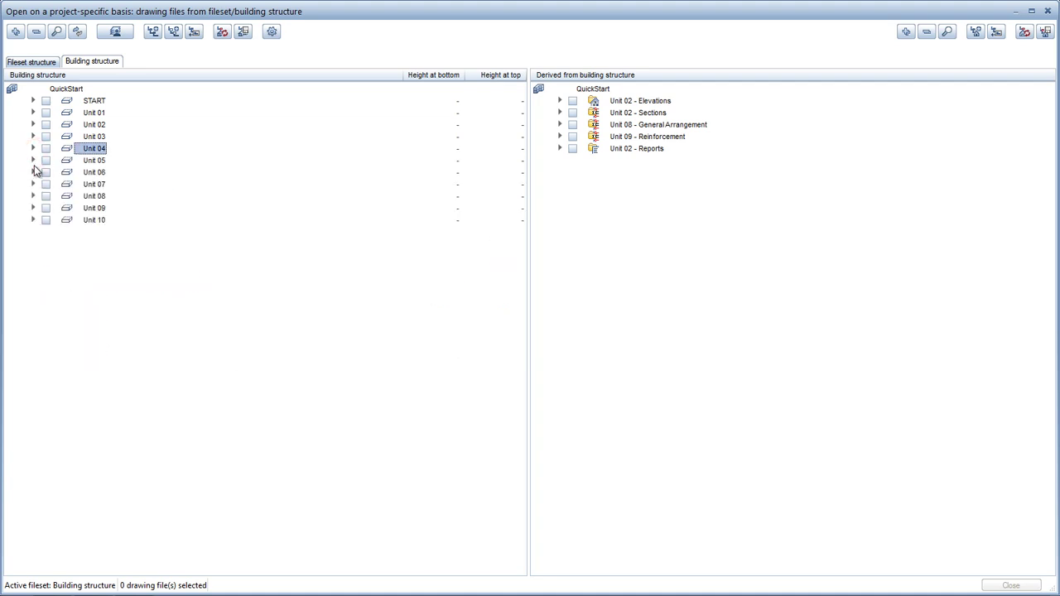
# Step: Load the Ground floor of Unit 05's detached house with drawing file 551 GF floor plan as the current file
pyautogui.click(33, 161)
pyautogui.click(67, 197)
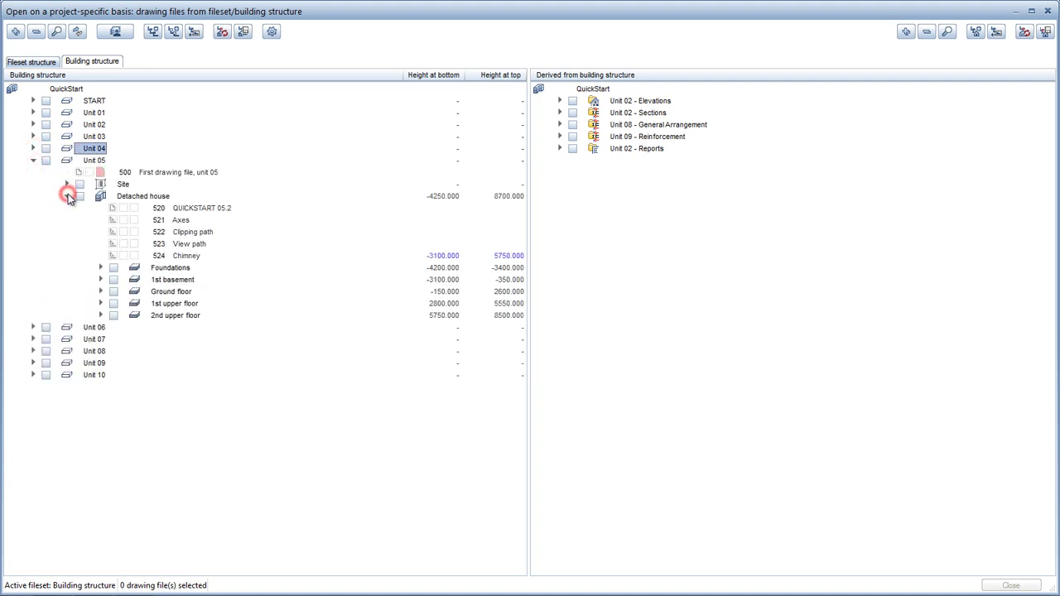
pyautogui.click(101, 291)
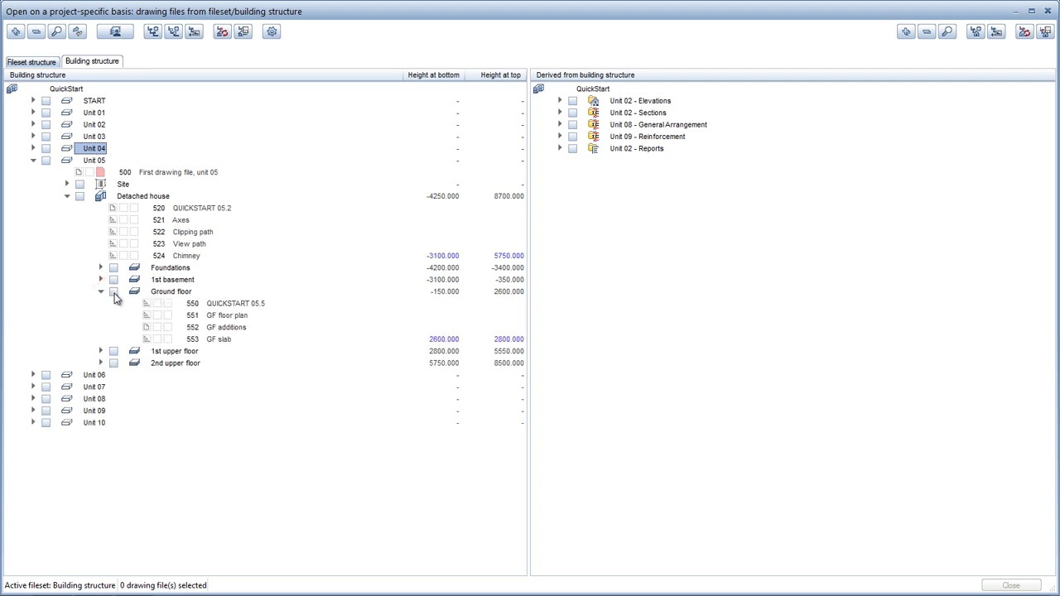
pyautogui.click(114, 293)
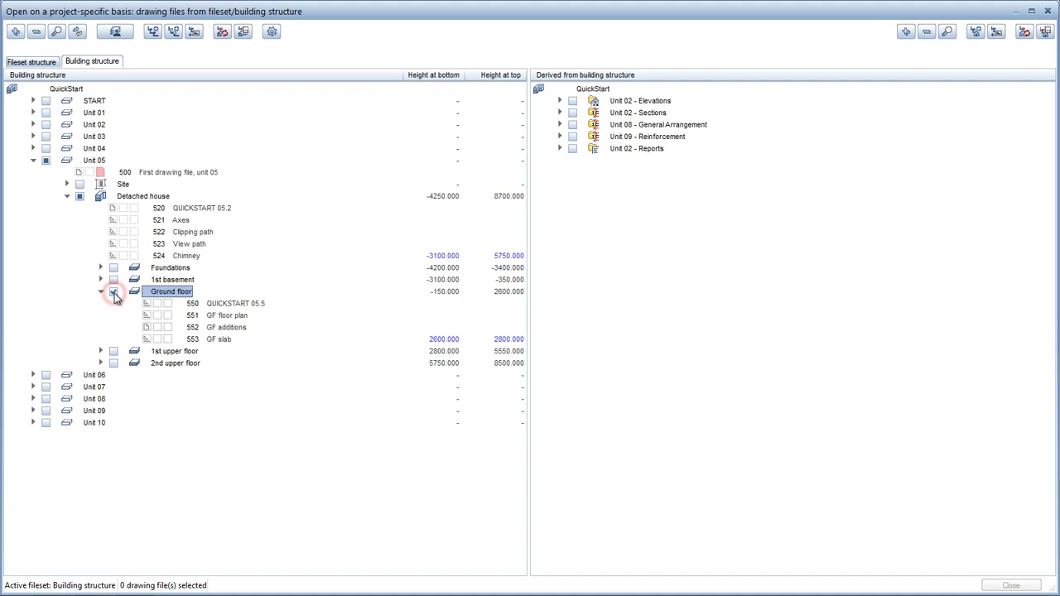
pyautogui.click(168, 316)
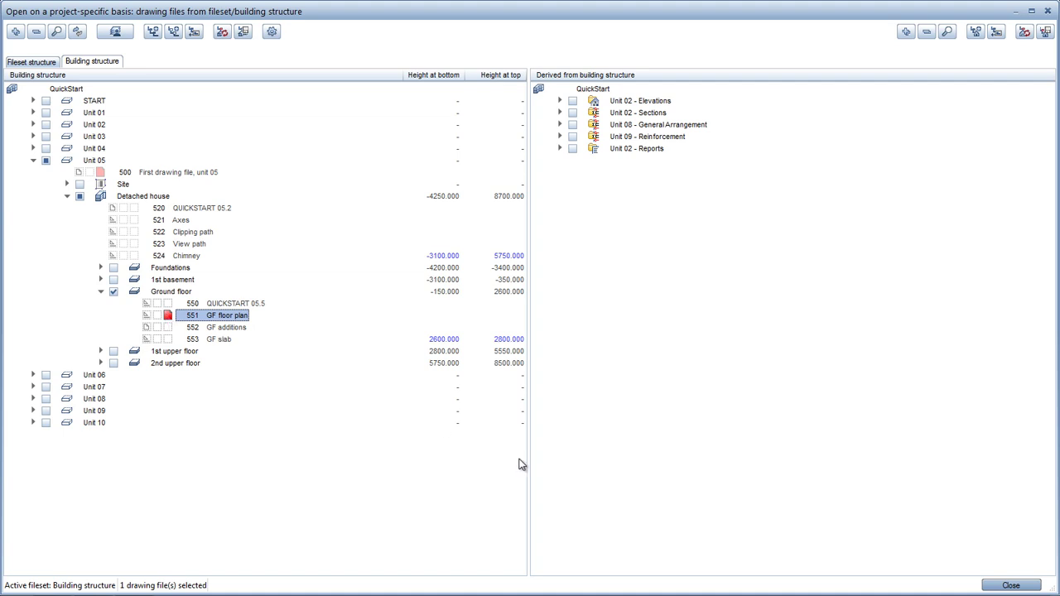
pyautogui.click(1010, 586)
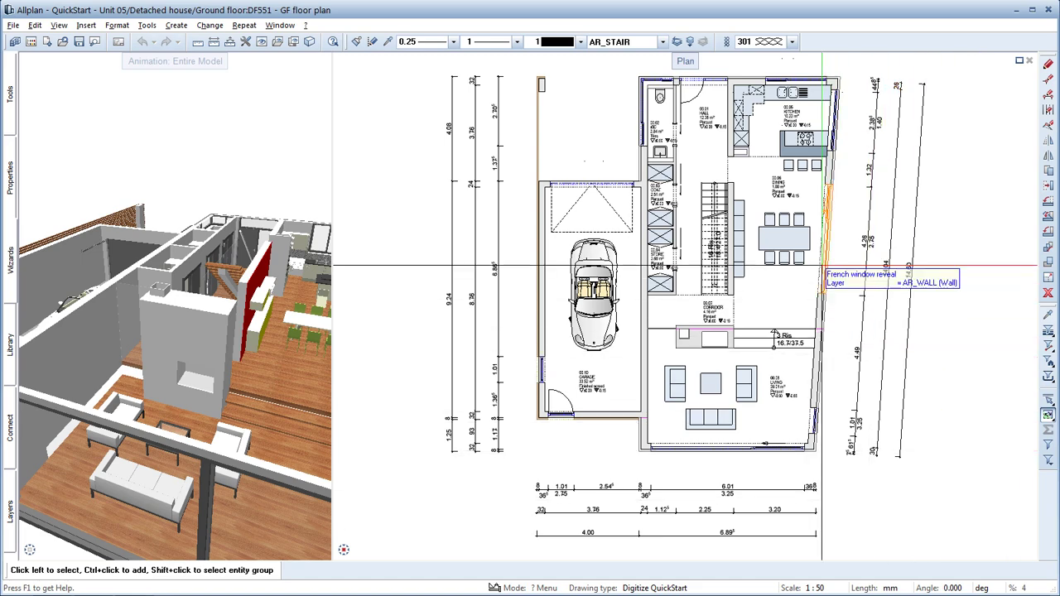
# Step: Start Dimension Walls on the exterior wall by the kitchen and load the project favorite QuickStart.wdfa
pyautogui.moveTo(737, 62); pyautogui.dragTo(751, 162, button='middle')
pyautogui.scroll(2, 751, 171)
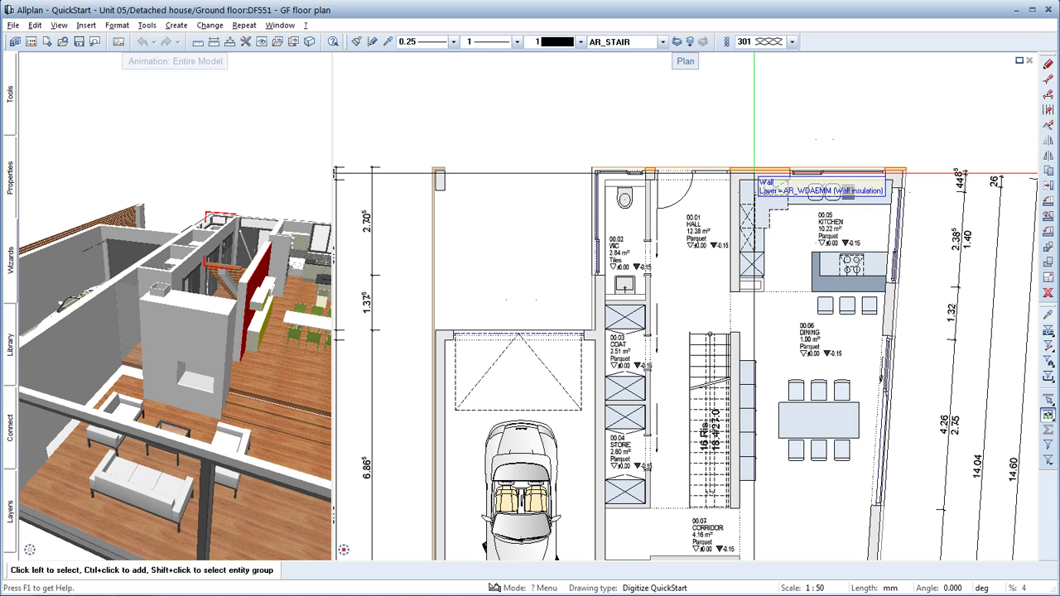
pyautogui.rightClick(755, 176)
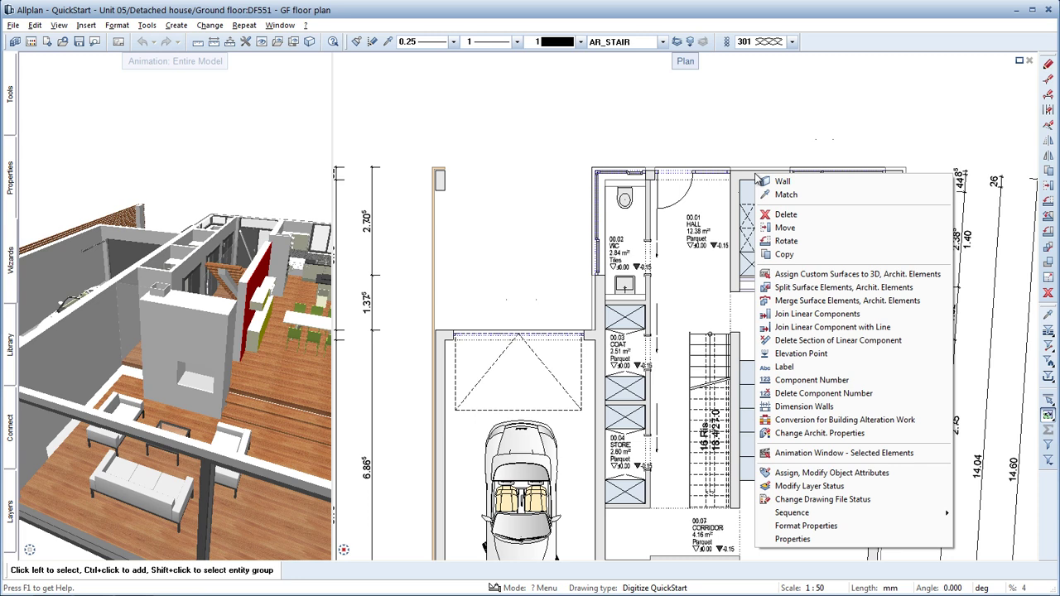
pyautogui.click(807, 406)
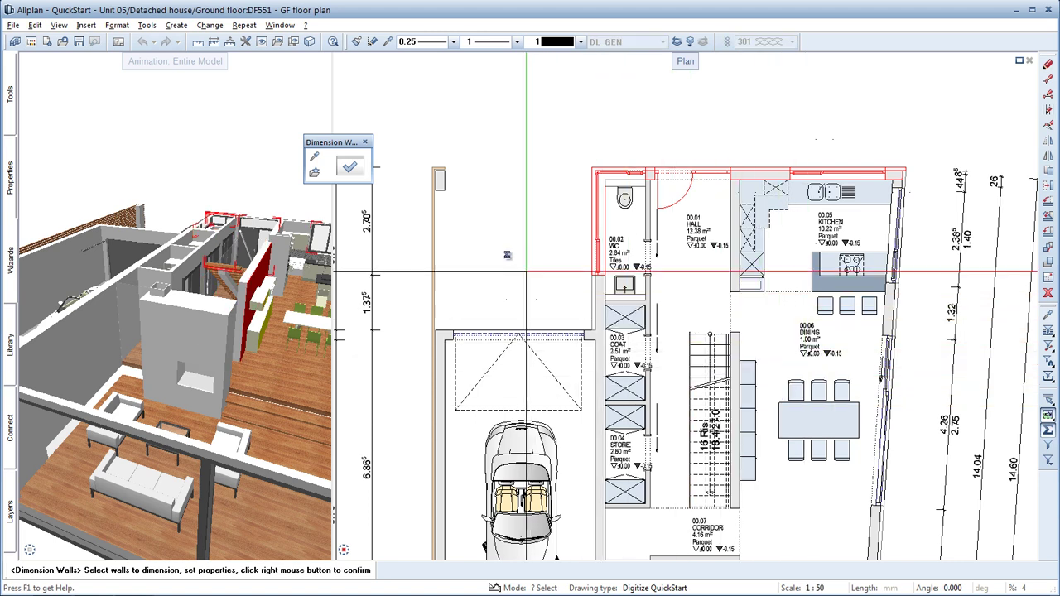
pyautogui.click(316, 173)
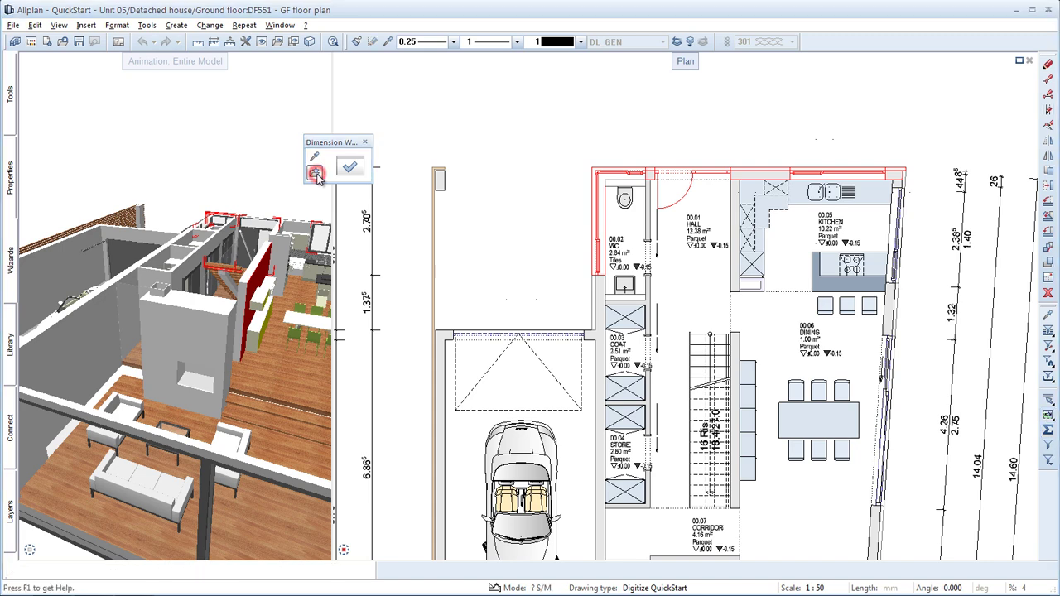
pyautogui.click(390, 326)
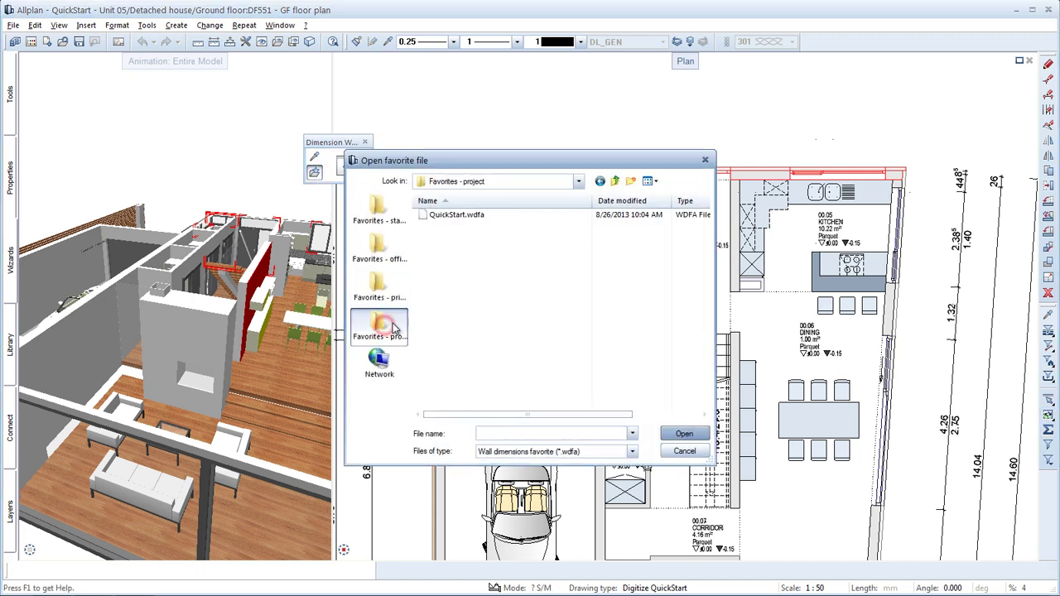
pyautogui.click(456, 217)
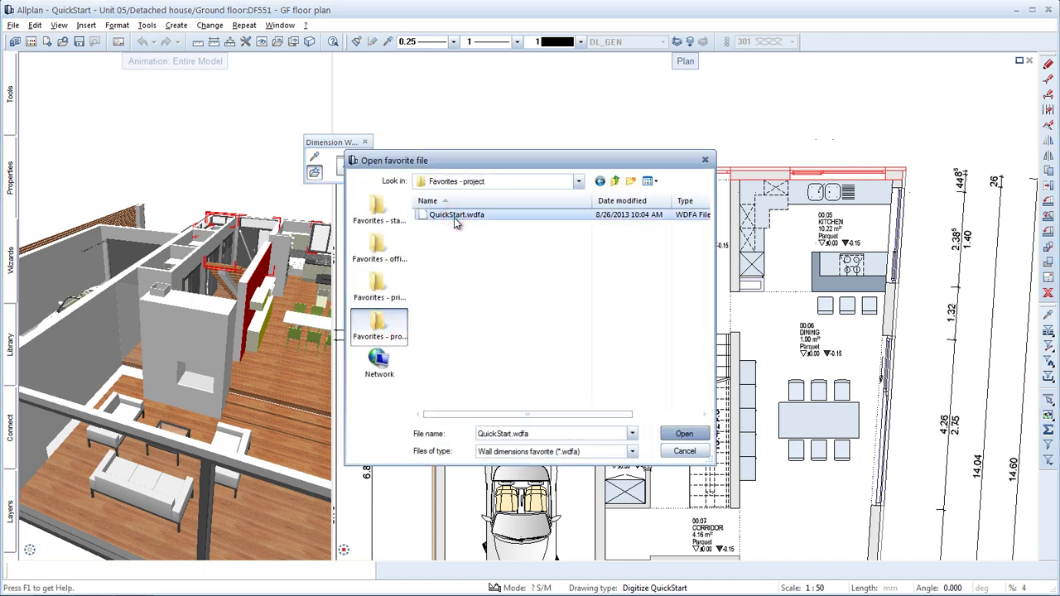
pyautogui.click(683, 433)
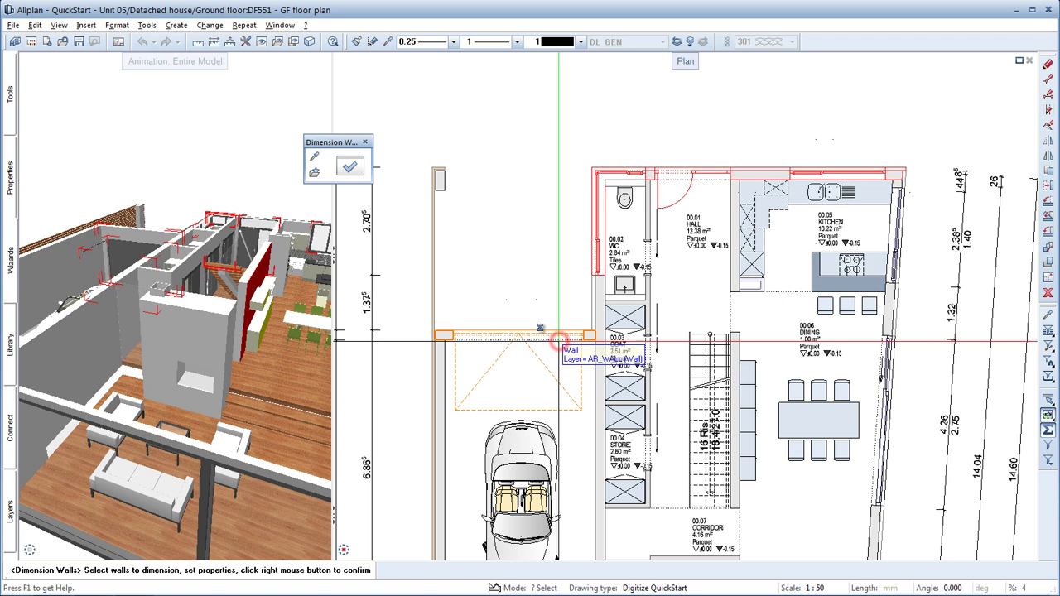
# Step: Add the garage walls to the selection and place the dimension lines above the house, parallel to the entrance wall
pyautogui.click(486, 336)
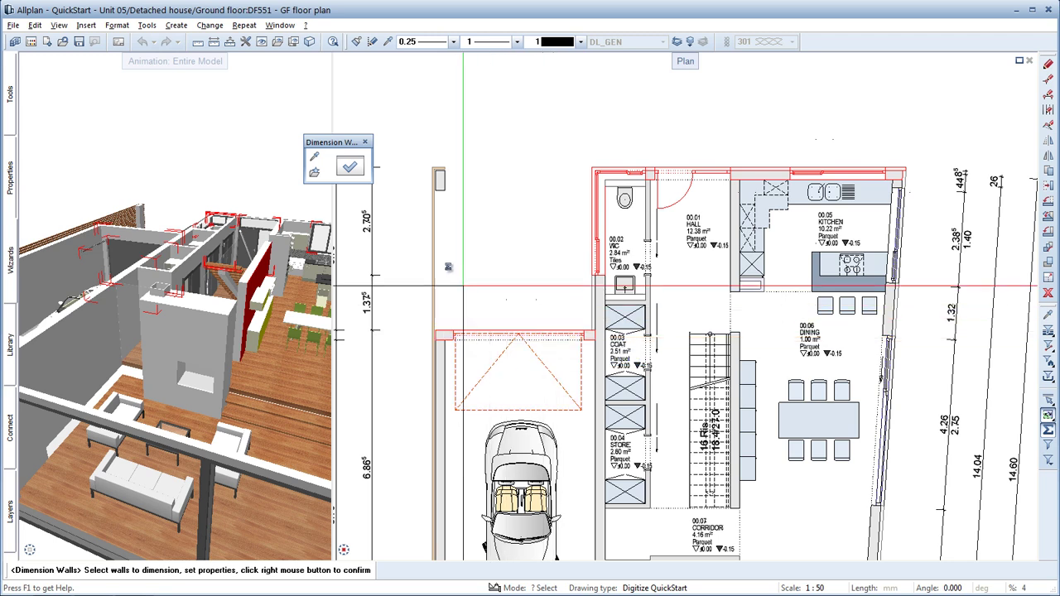
pyautogui.rightClick(530, 226)
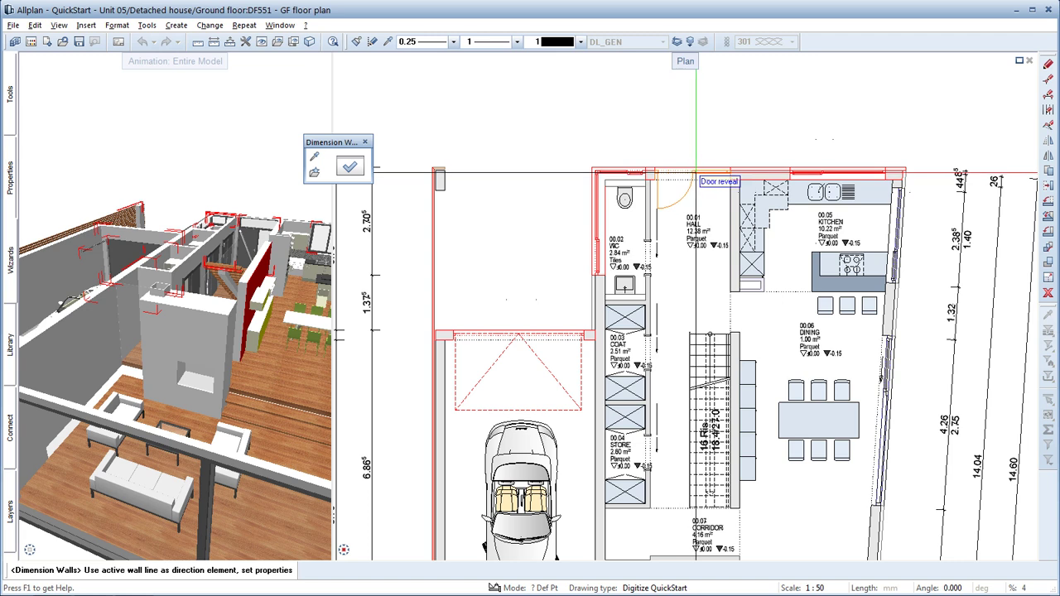
pyautogui.click(693, 172)
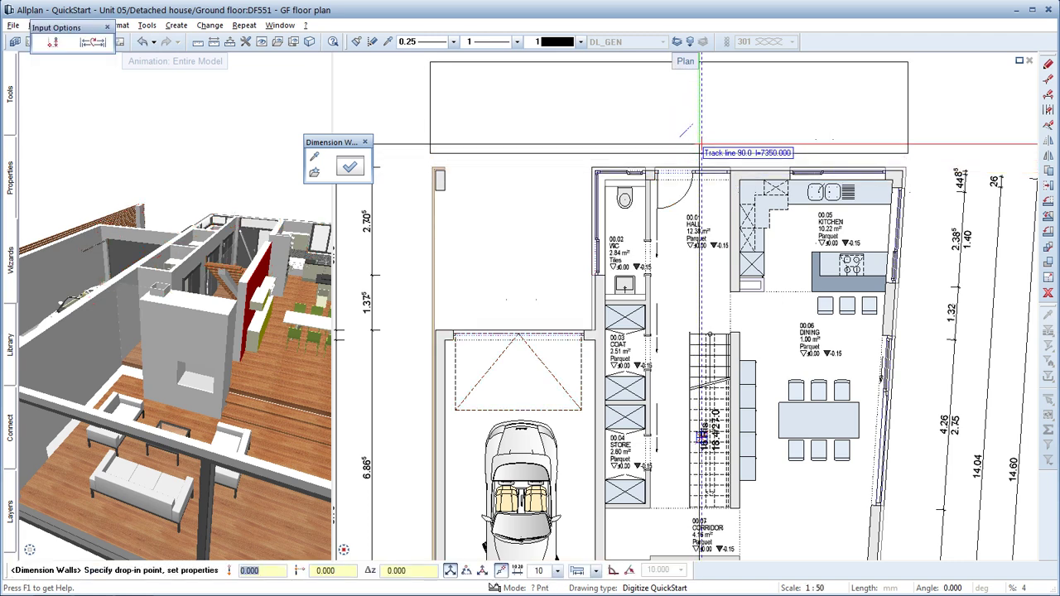
pyautogui.click(699, 144)
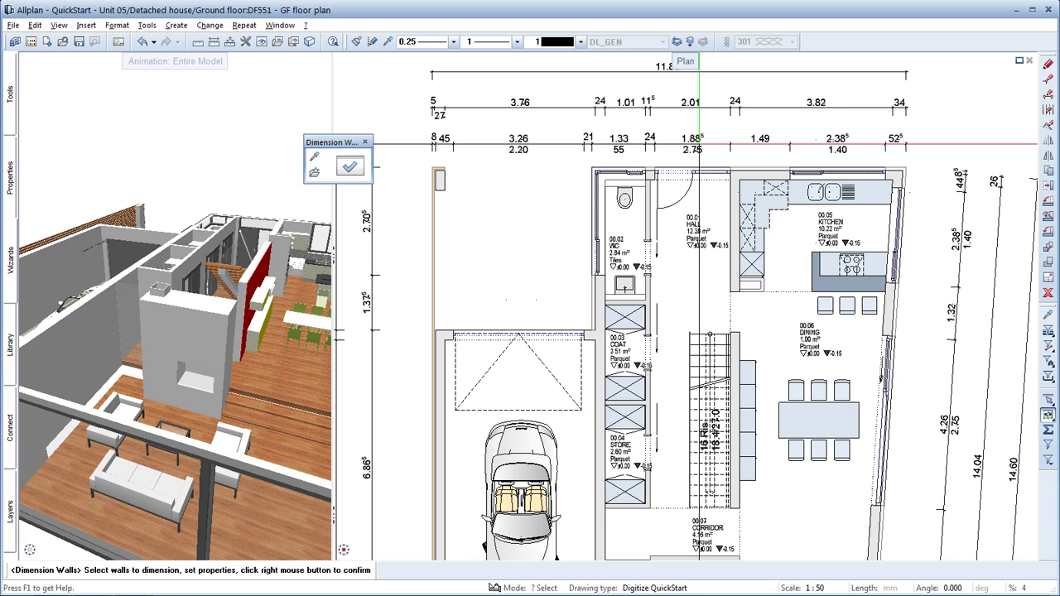
pyautogui.press('Escape')
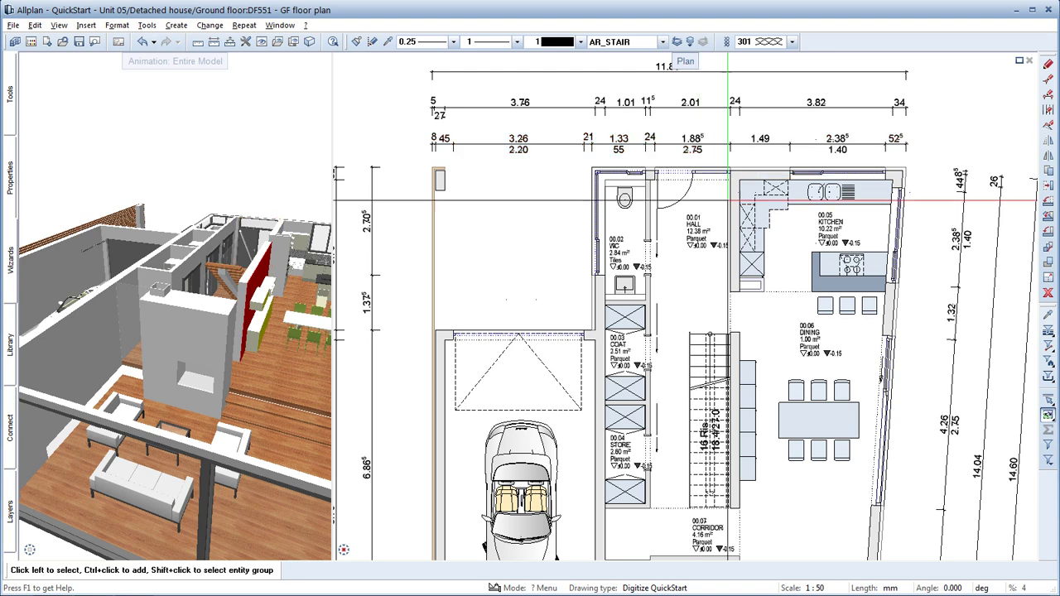
# Step: Set the width of the entrance door opening in the hall to 1760 mm
pyautogui.middleClick(922, 260)
pyautogui.moveTo(582, 122); pyautogui.dragTo(774, 264)
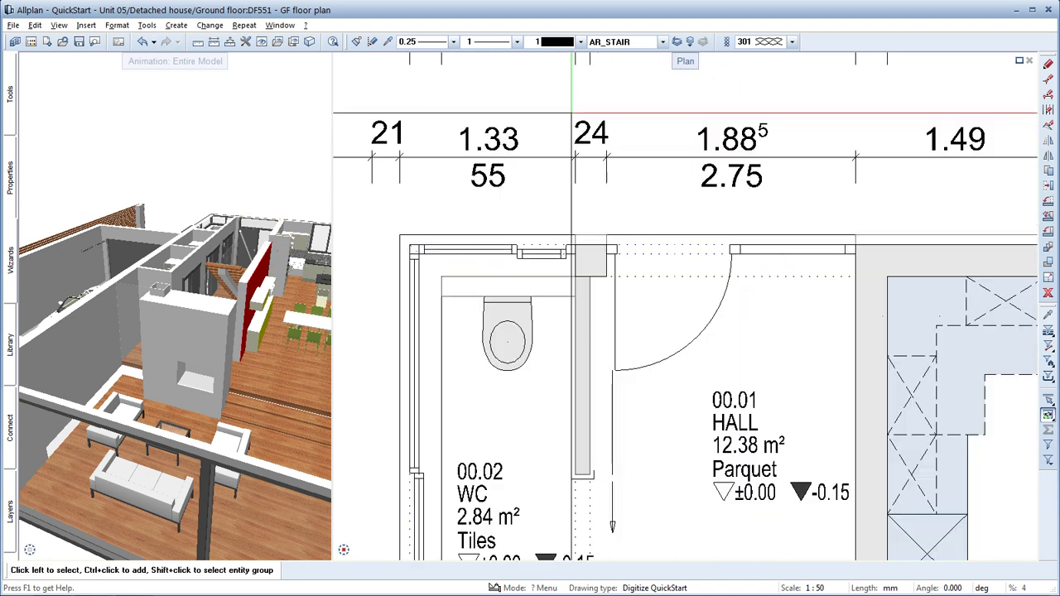
pyautogui.moveTo(224, 271); pyautogui.dragTo(187, 258)
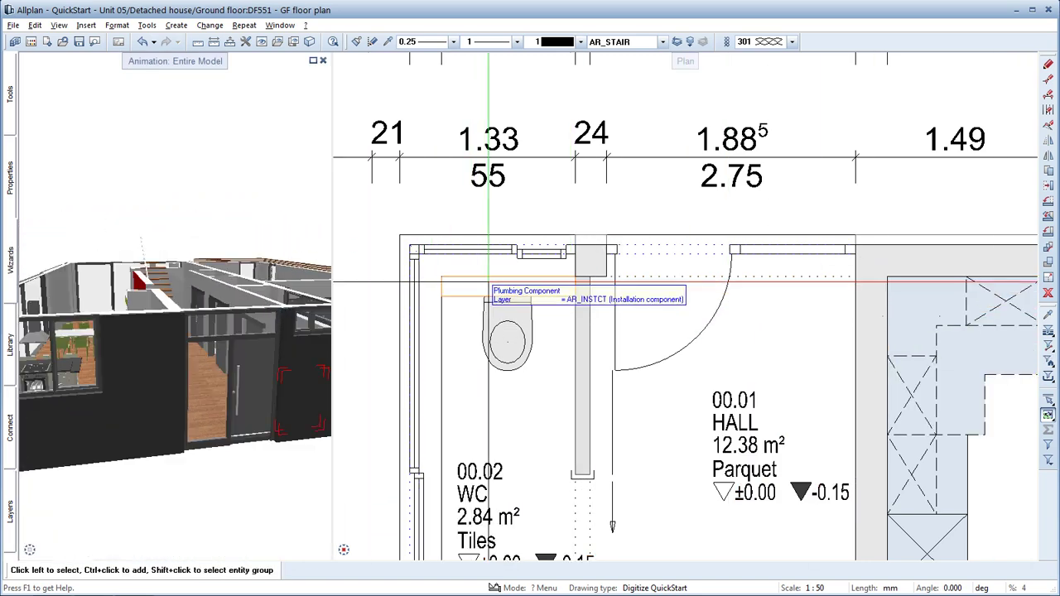
pyautogui.click(760, 253)
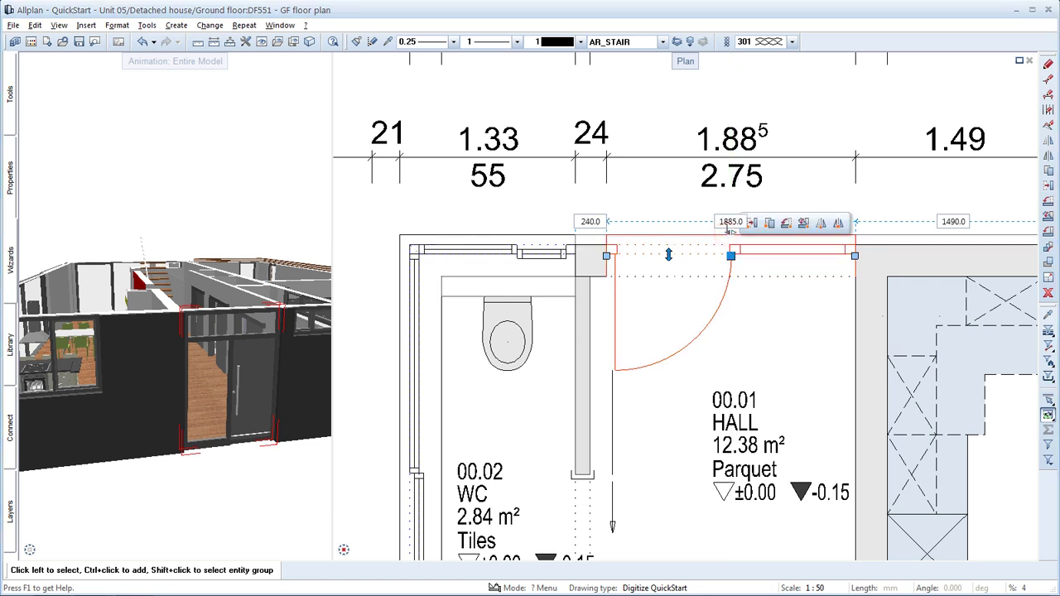
pyautogui.click(727, 223)
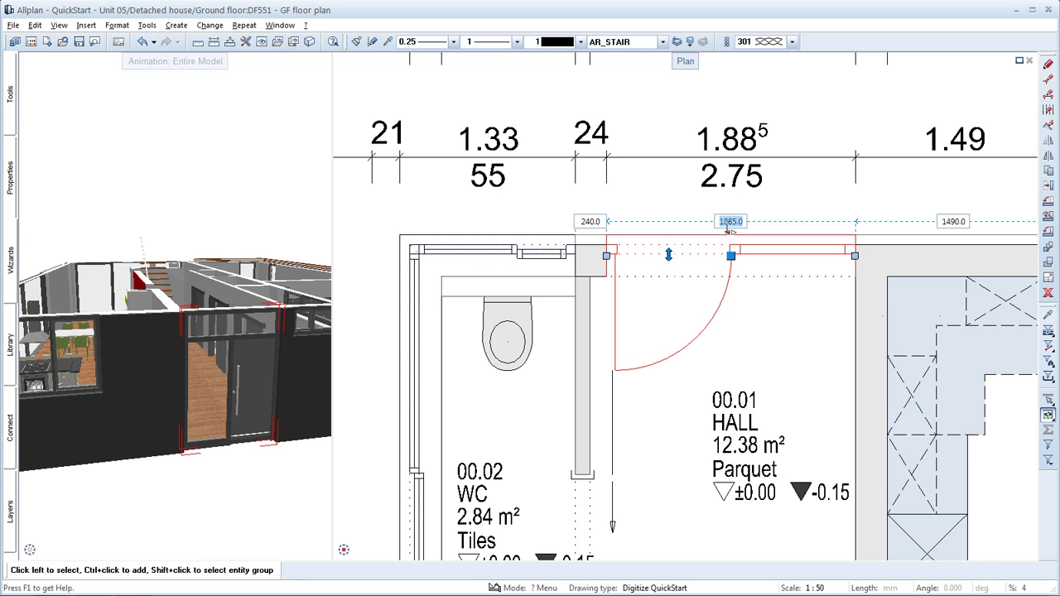
pyautogui.write('1760')
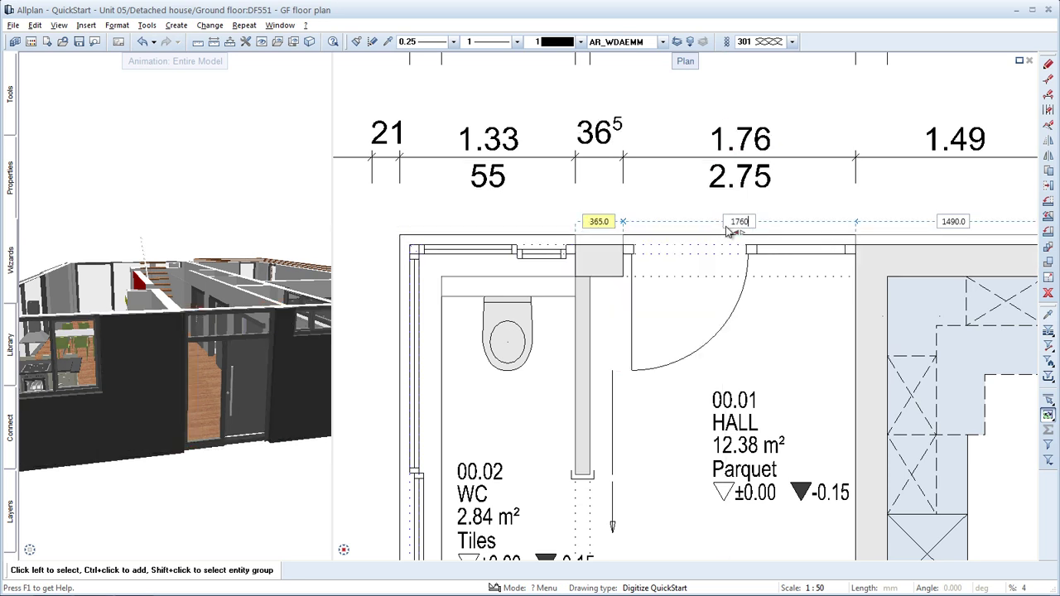
pyautogui.press('Return')
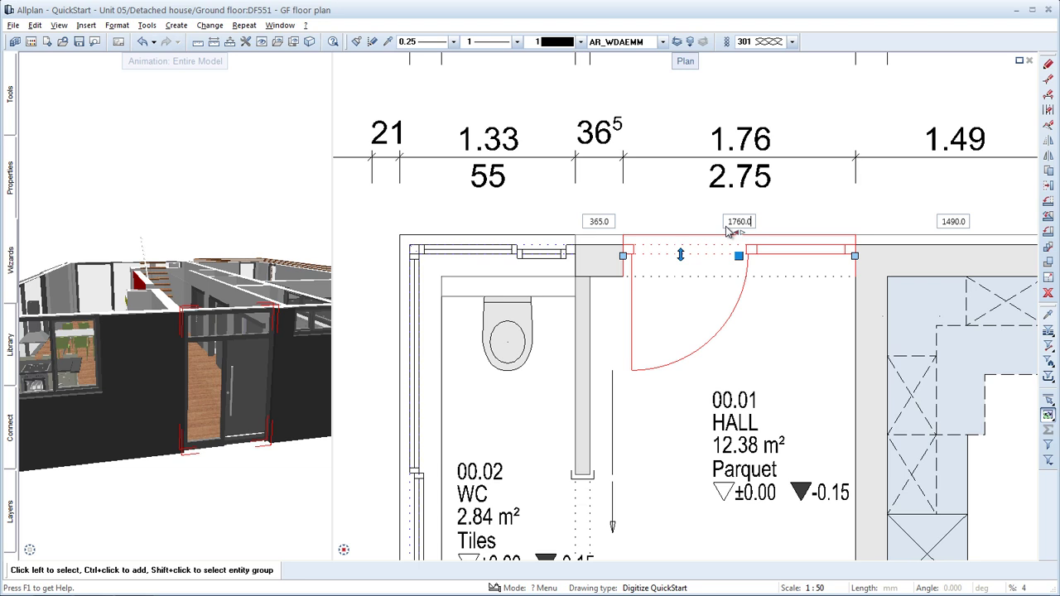
pyautogui.press('Escape')
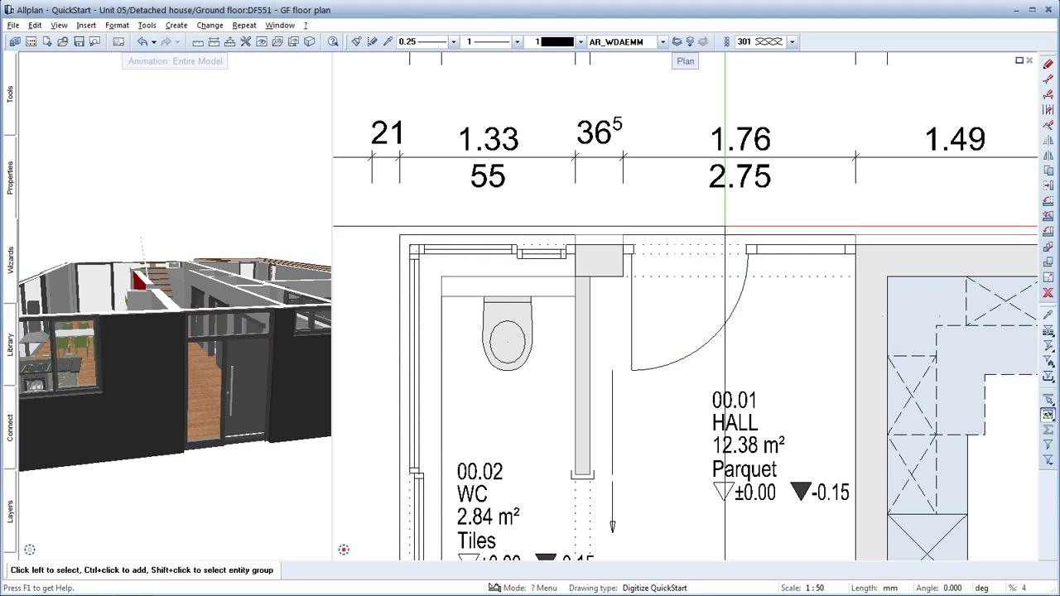
# Step: Select the wide sliding window of the living room and set the hinge side of its lift-and-slide casement to the first option
pyautogui.scroll(-5, 725, 226)
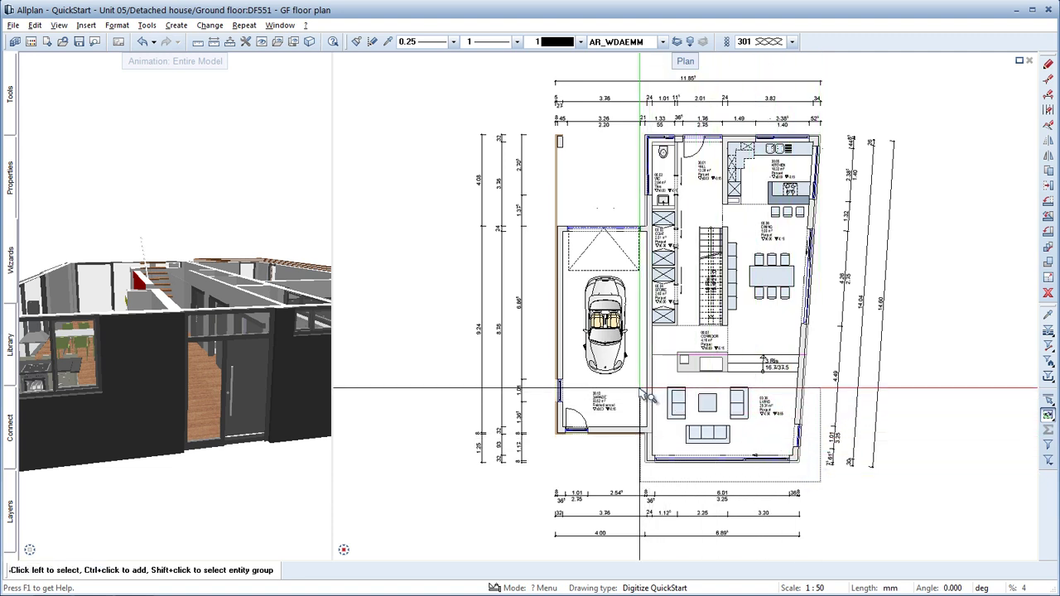
pyautogui.scroll(5, 642, 390)
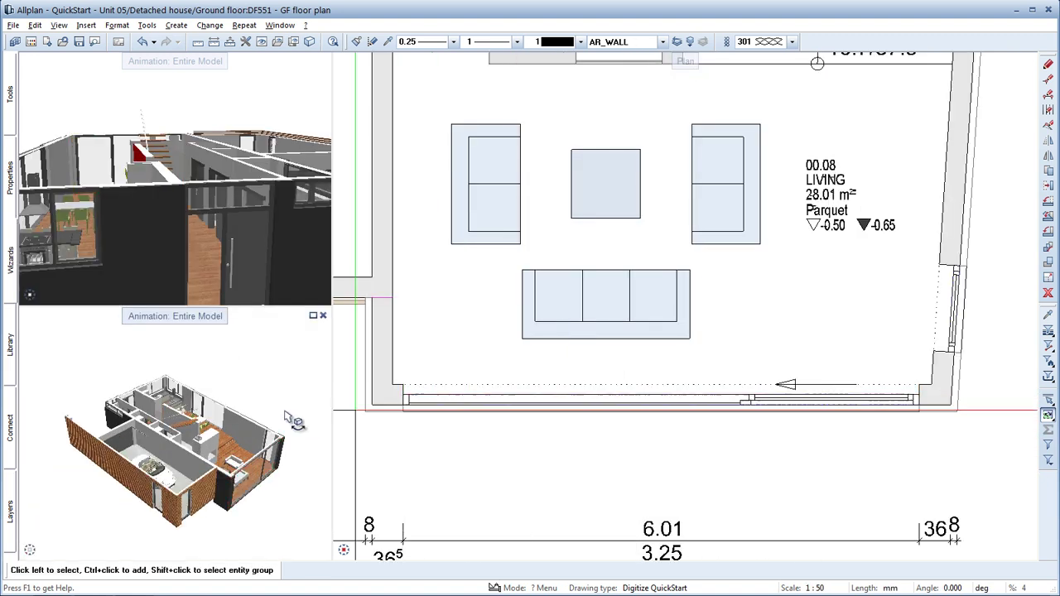
pyautogui.moveTo(199, 396); pyautogui.dragTo(448, 507)
pyautogui.moveTo(284, 459); pyautogui.dragTo(284, 435)
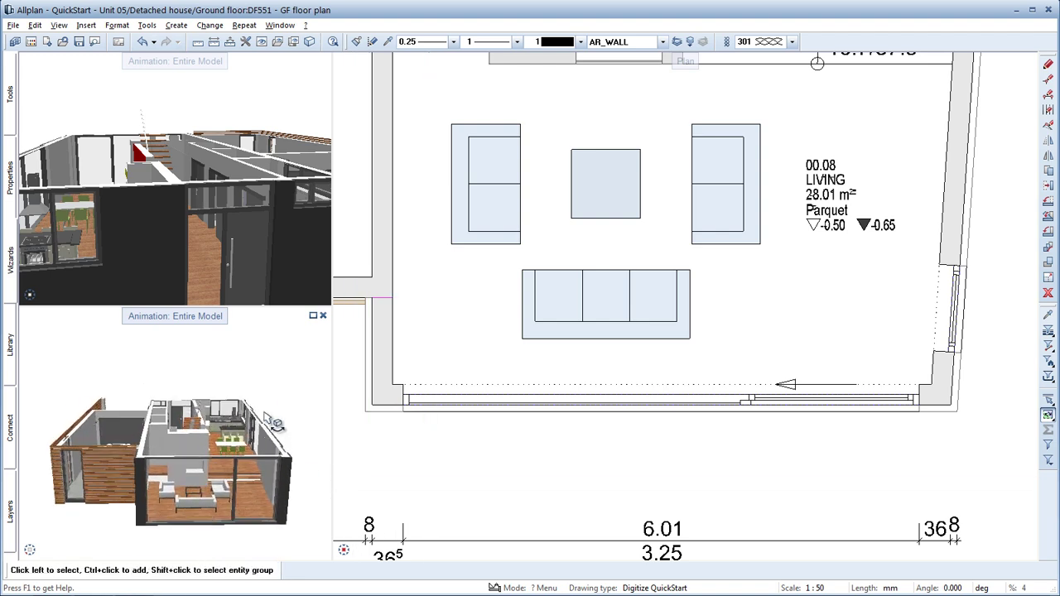
pyautogui.click(411, 402)
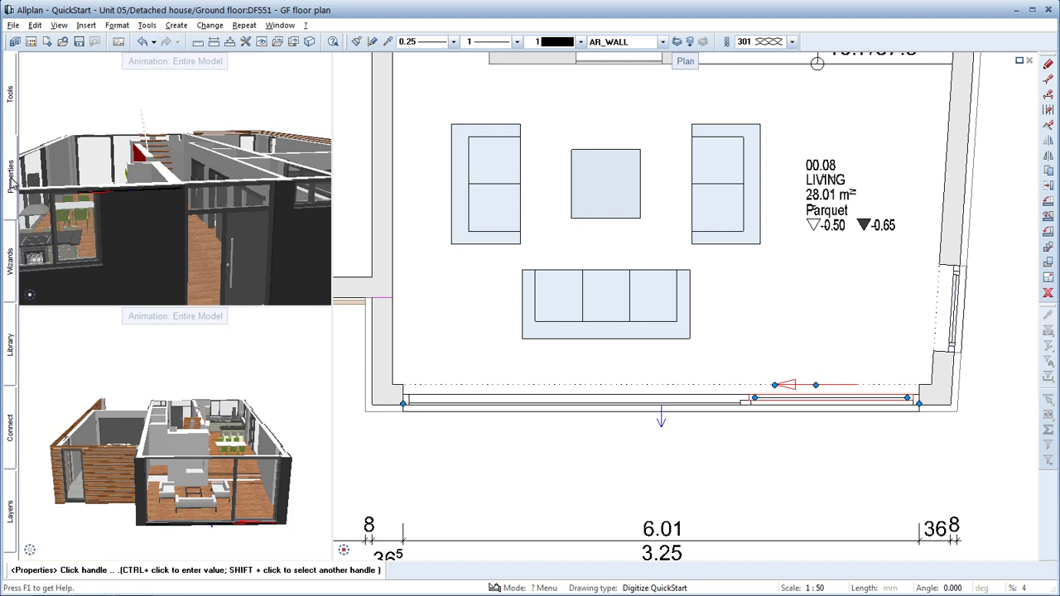
pyautogui.moveTo(12, 184)
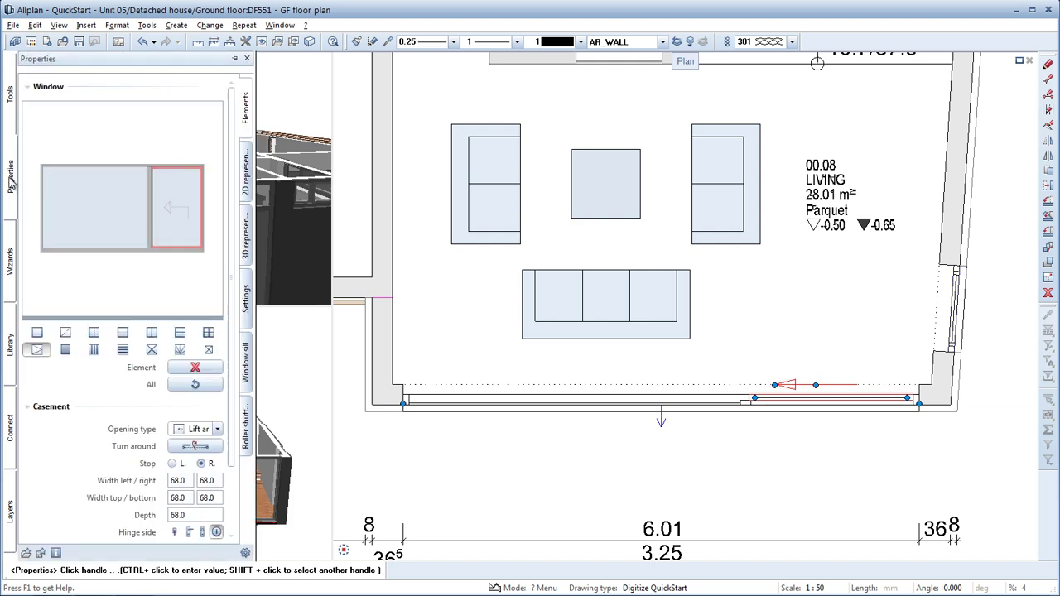
pyautogui.click(161, 248)
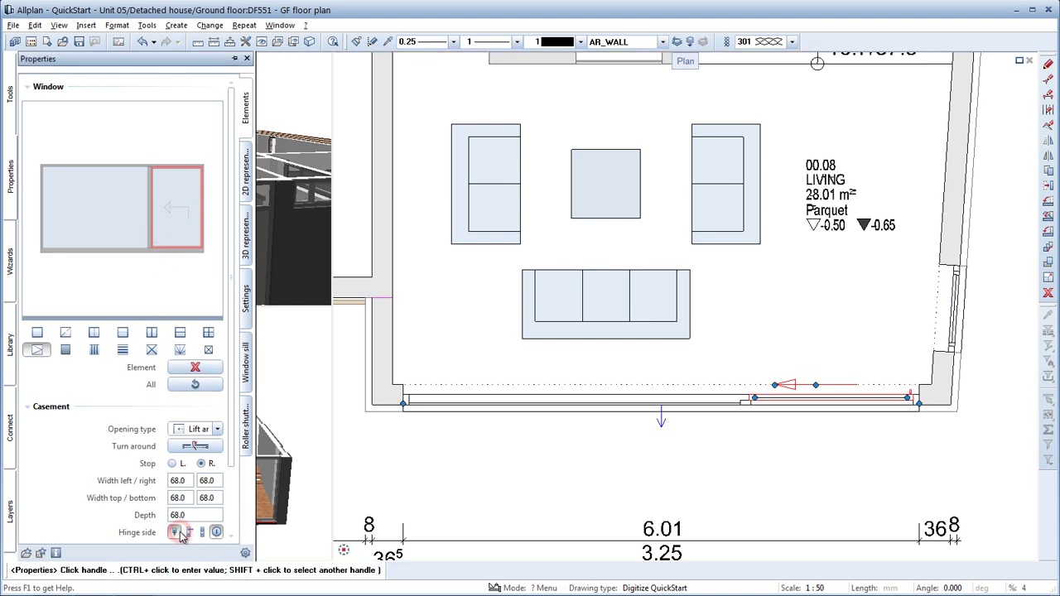
# Step: Set the casement position of the living room window to open in both the 2D and the 3D representation
pyautogui.click(245, 178)
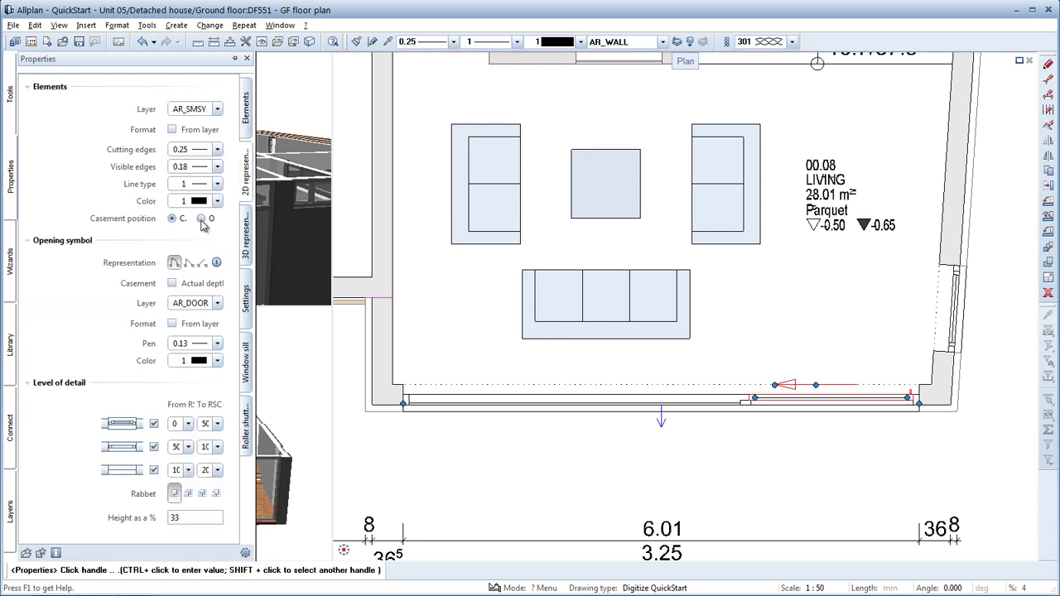
pyautogui.click(201, 219)
pyautogui.click(247, 234)
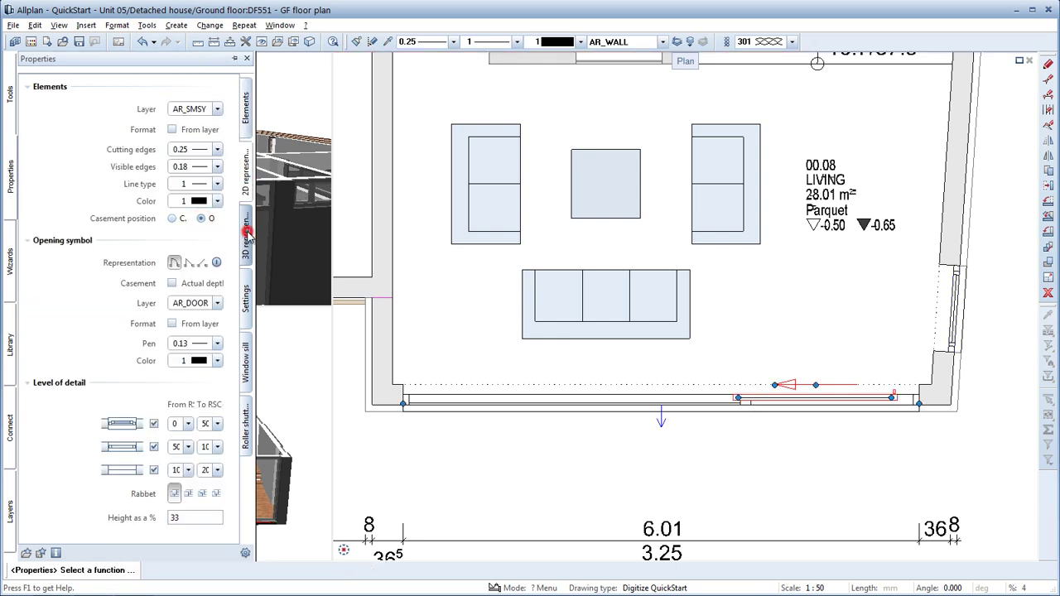
pyautogui.click(202, 184)
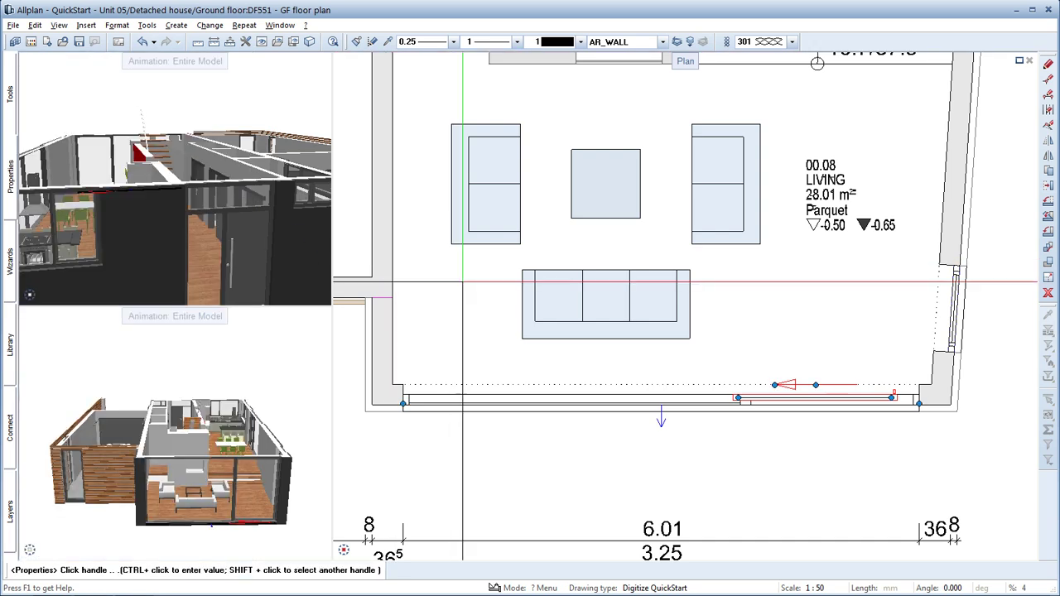
# Step: Slide the living room window's casement further open with its handle, to about 50 %, and finish editing the window
pyautogui.click(778, 385)
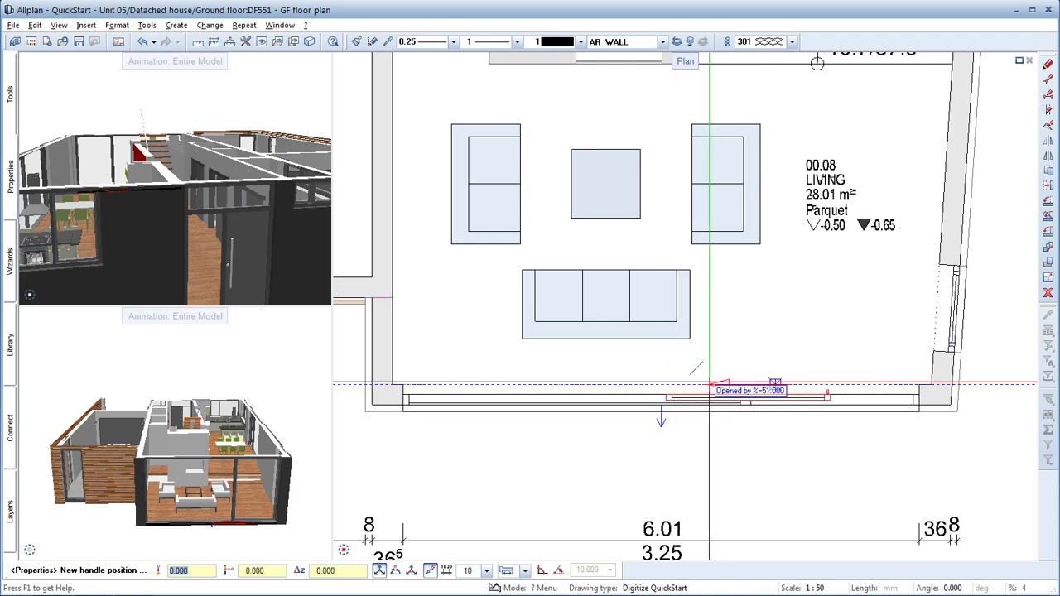
pyautogui.click(712, 384)
pyautogui.click(710, 383)
pyautogui.press('Escape')
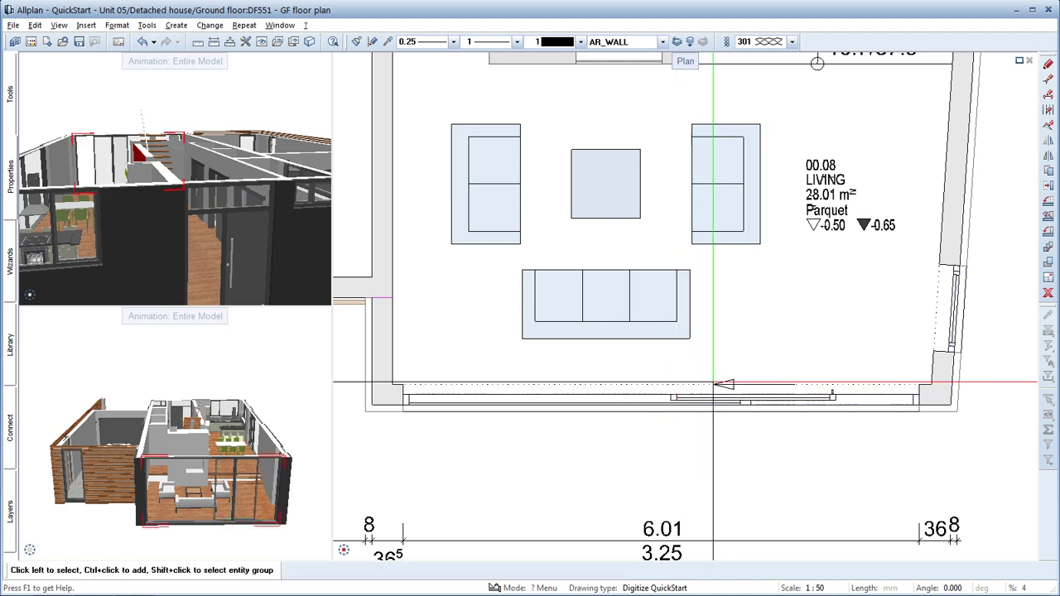
# Step: Close the animation view that shows the entrance door and fit the whole ground floor in the plan view
pyautogui.moveTo(181, 379); pyautogui.dragTo(355, 427)
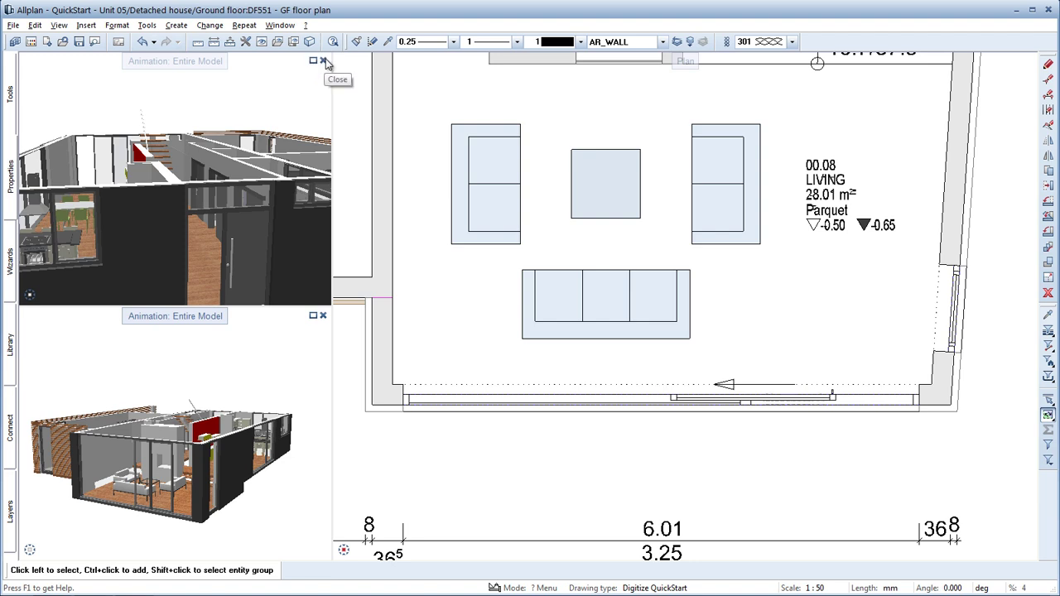
pyautogui.click(324, 61)
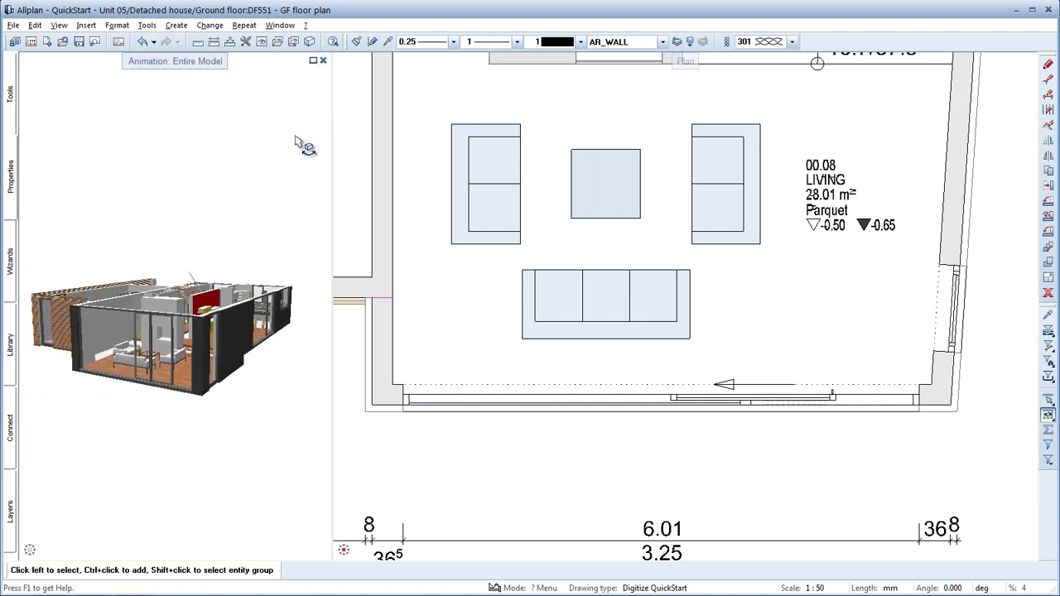
pyautogui.middleClick(343, 138)
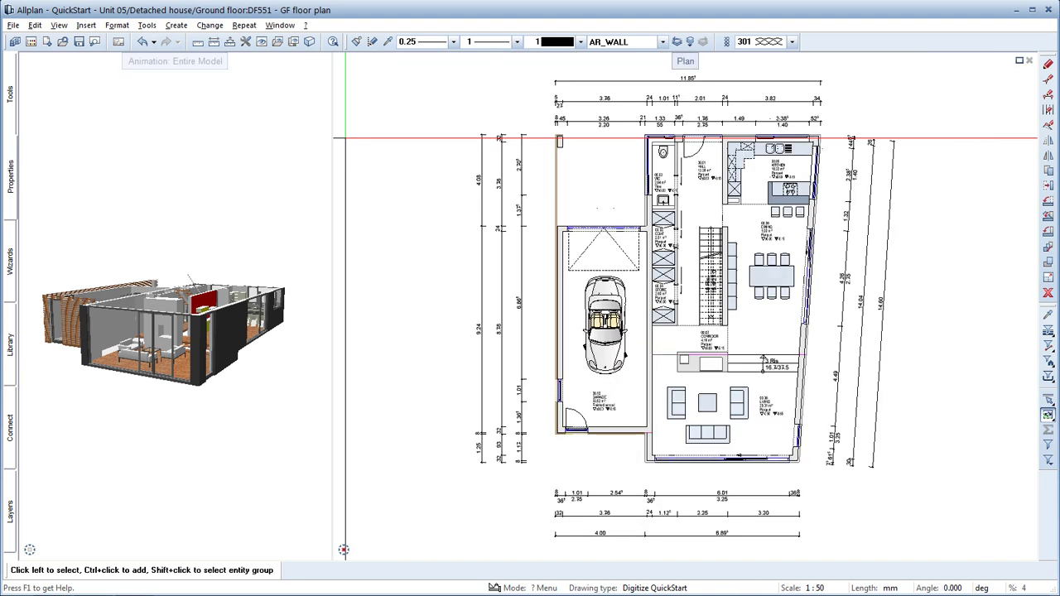